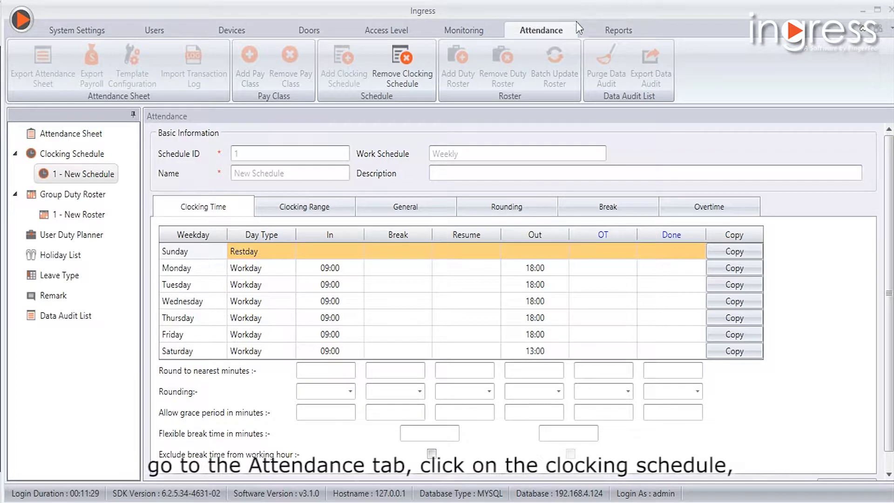
- Add a new clocking schedule with Schedule ID 2 and name it Normal WORKING
left_click(560, 33)
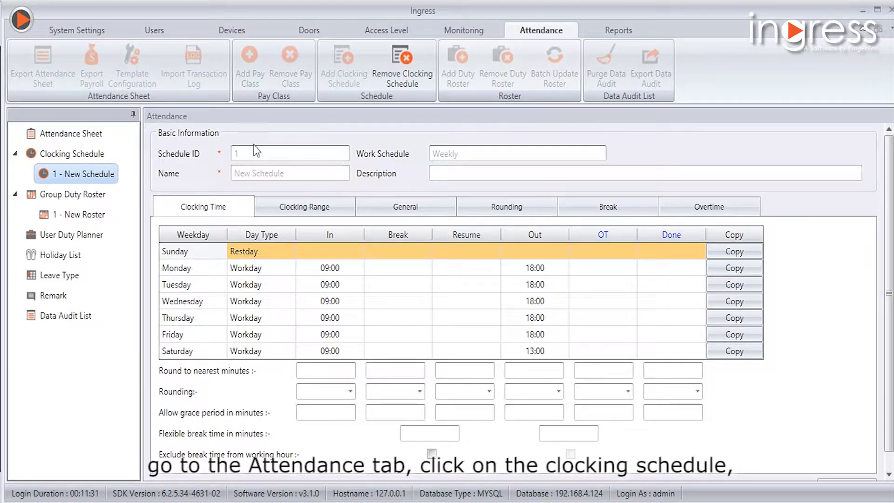
left_click(72, 155)
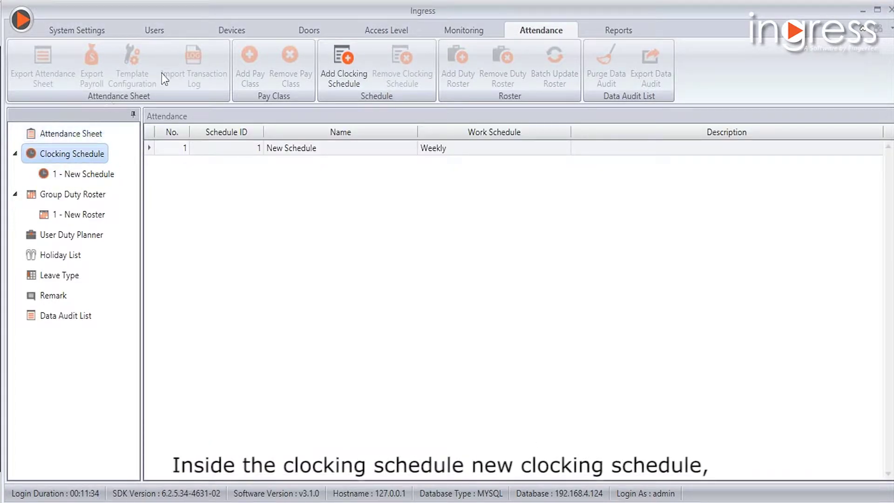
left_click(363, 79)
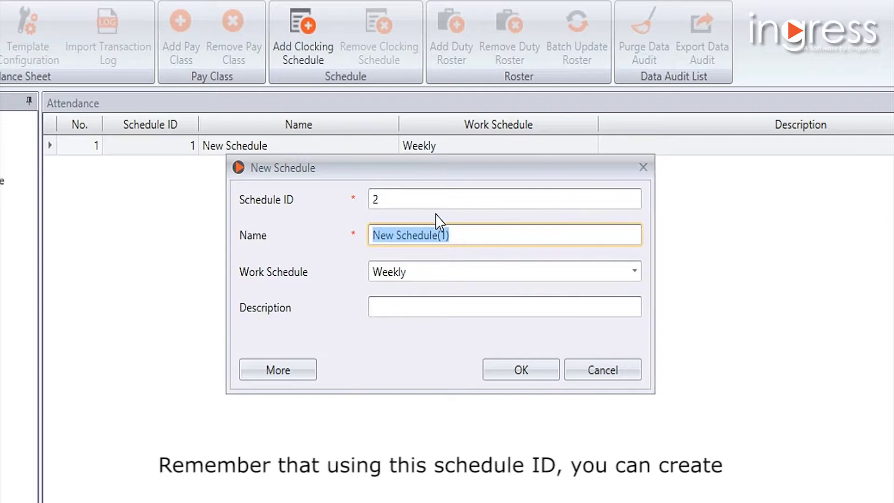
left_click(436, 202)
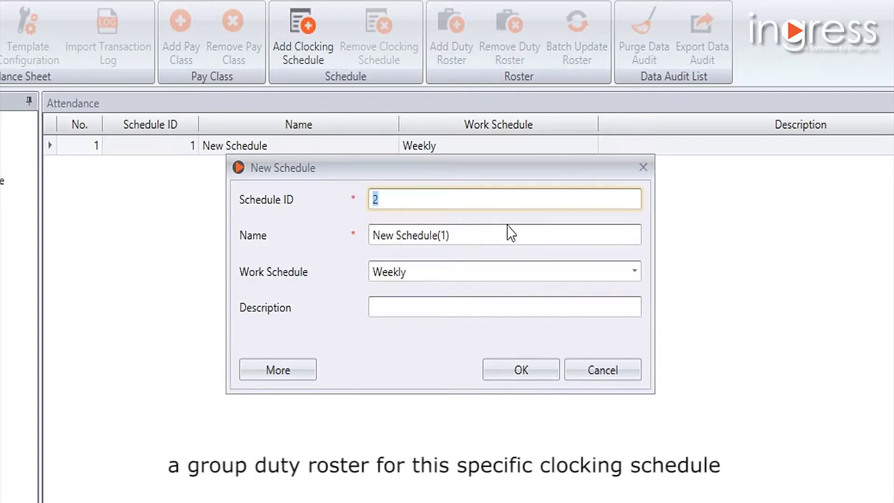
left_click(478, 235)
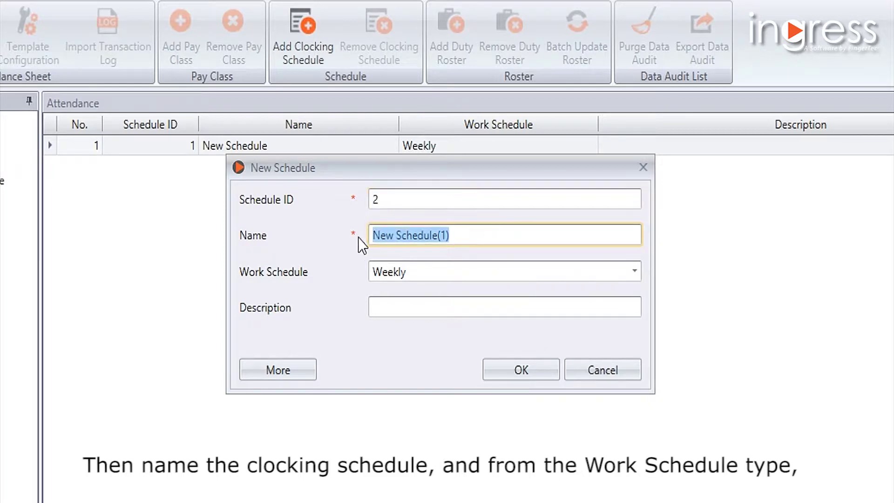
key("BackSpace")
type("Normal WORKING")
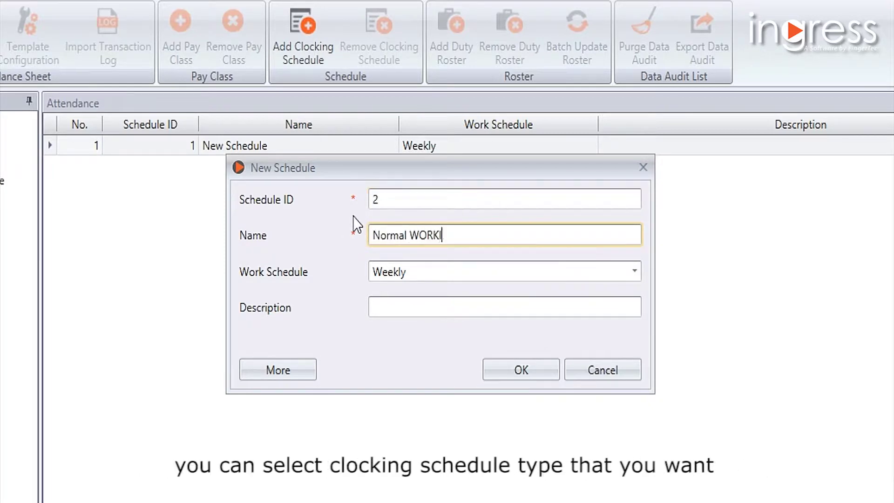
- Choose Weekly as the new schedule's work schedule type, leave the description blank and create the schedule
left_click(427, 279)
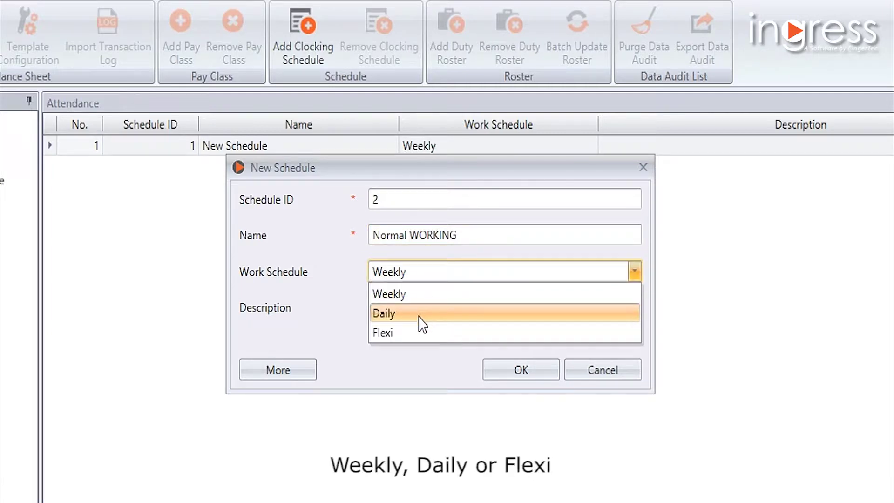
left_click(432, 300)
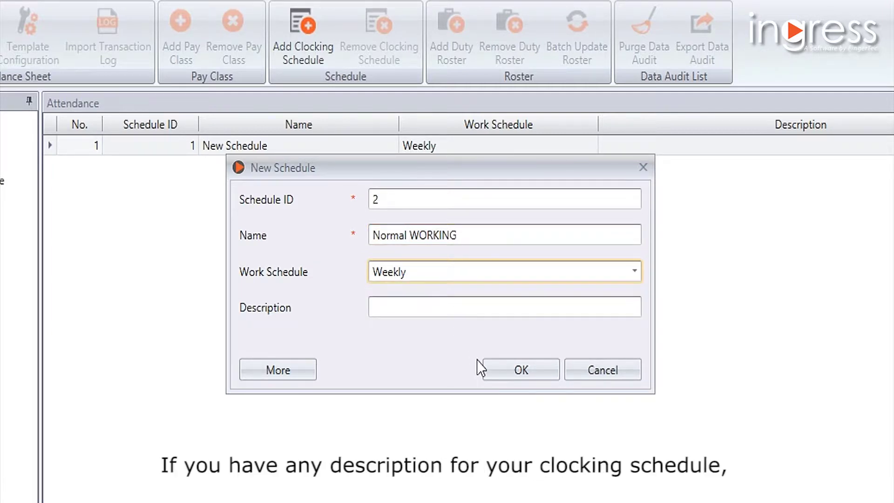
left_click(466, 308)
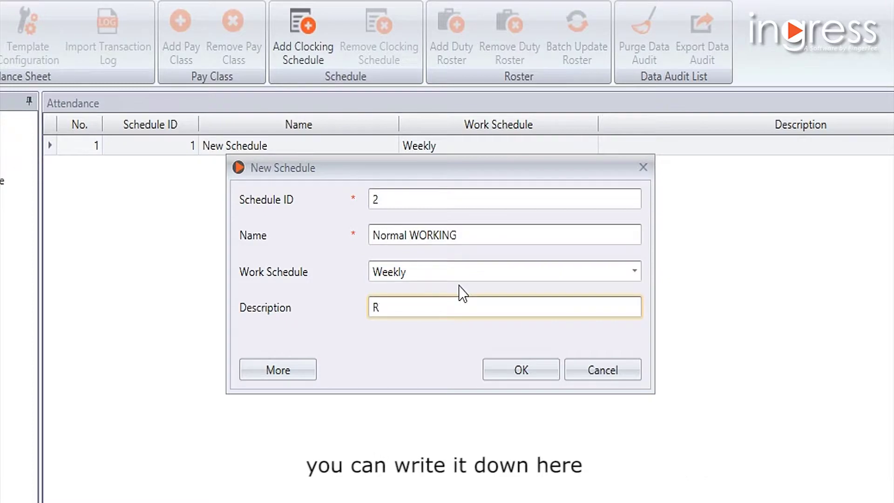
left_click(526, 375)
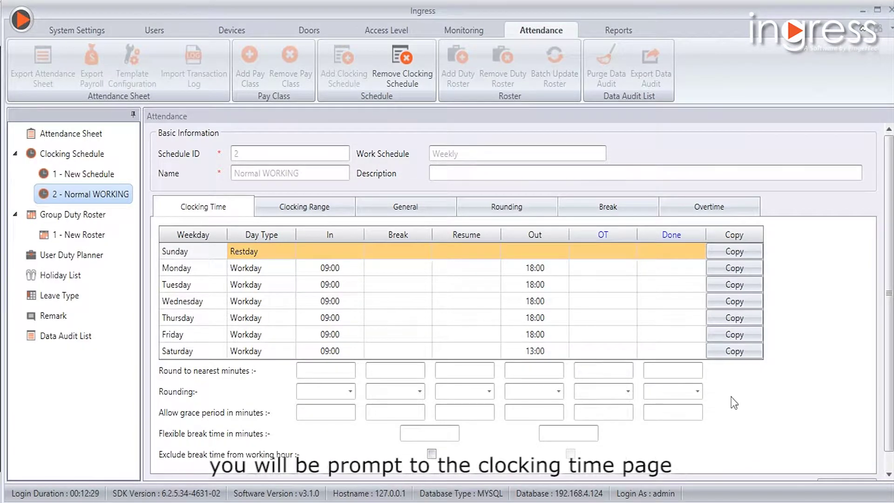
- Open the Normal WORKING schedule for editing, keeping Sunday's day type as Restday and Saturday's as Workday
scroll(730, 405, "down", 1)
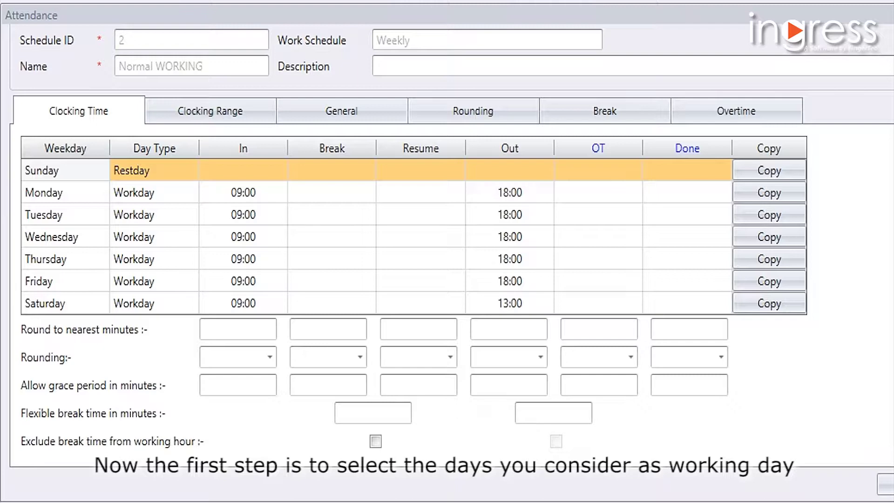
left_click(884, 486)
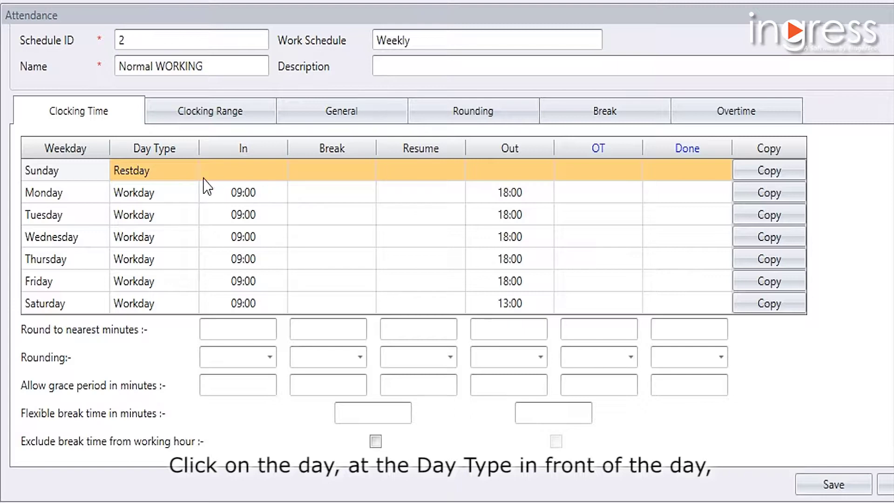
left_click(192, 172)
left_click(191, 173)
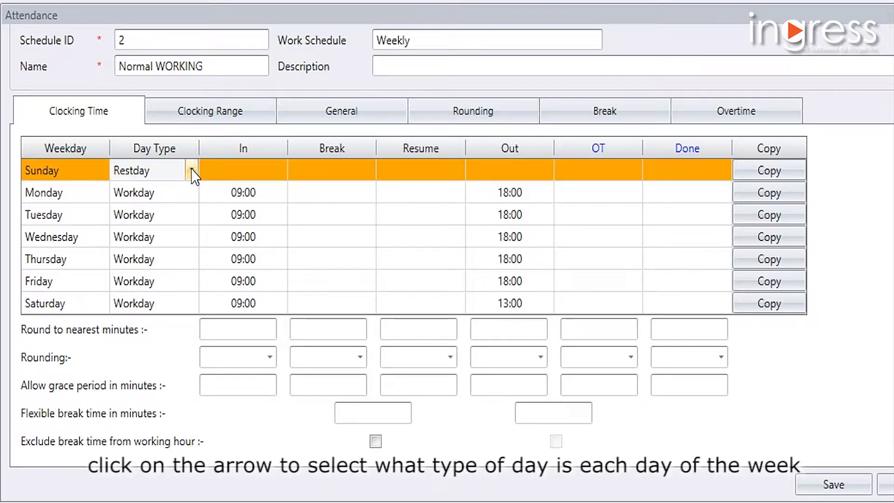
left_click(191, 303)
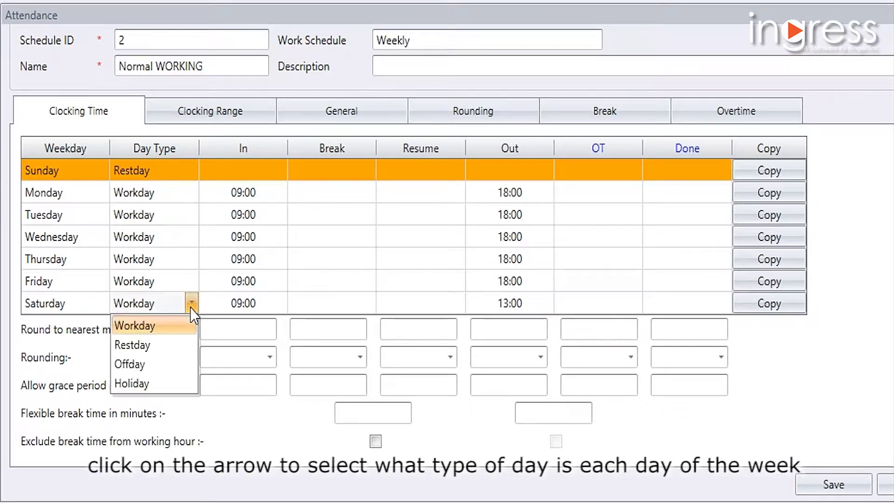
left_click(191, 308)
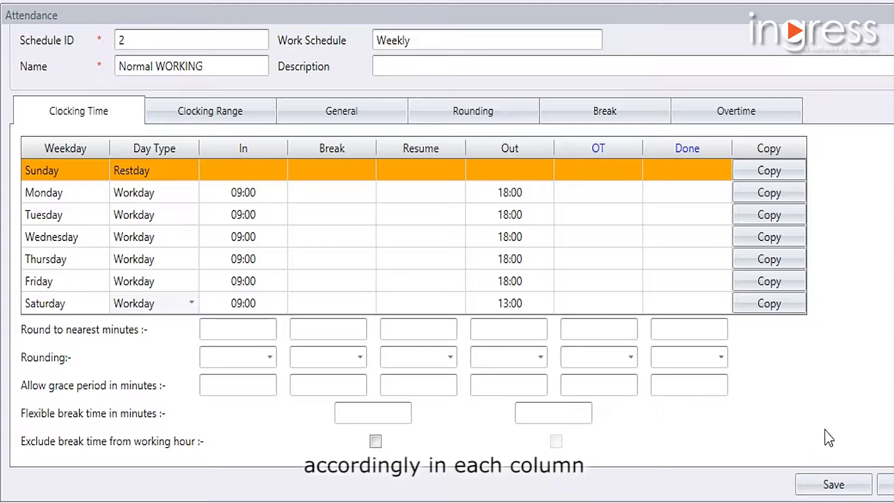
- Set Monday's break time to 12:00 and its resume time to 13:00
left_click(319, 194)
type("1200")
left_click(434, 196)
type("1300")
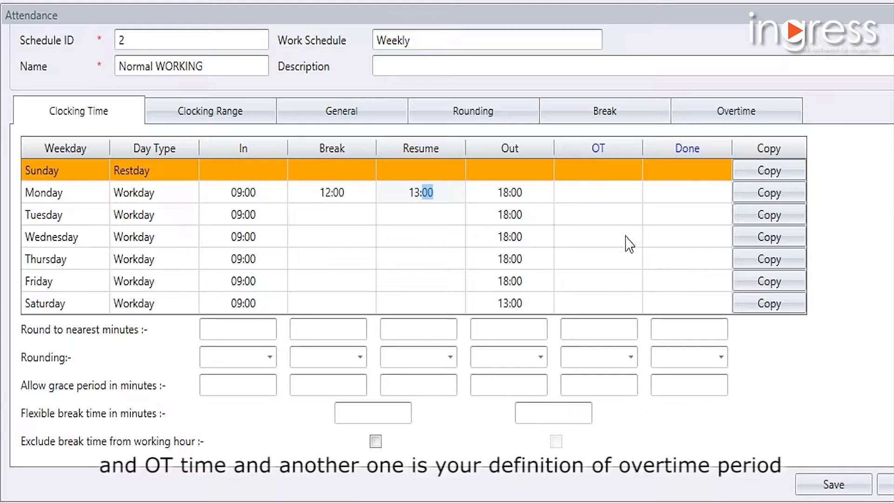
- Set Monday's OT time to 19:00 and Done time to 21:00, and save the schedule
left_click(579, 193)
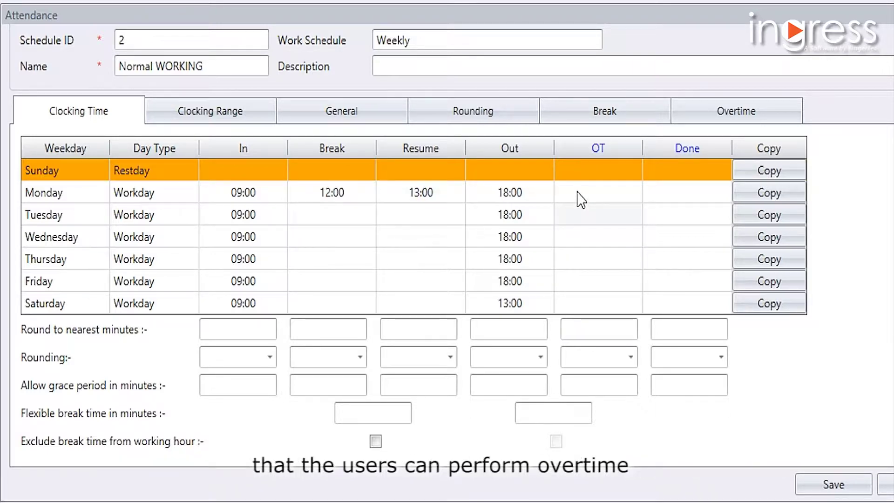
type("19:00")
key("Tab")
type("21:00")
left_click(814, 485)
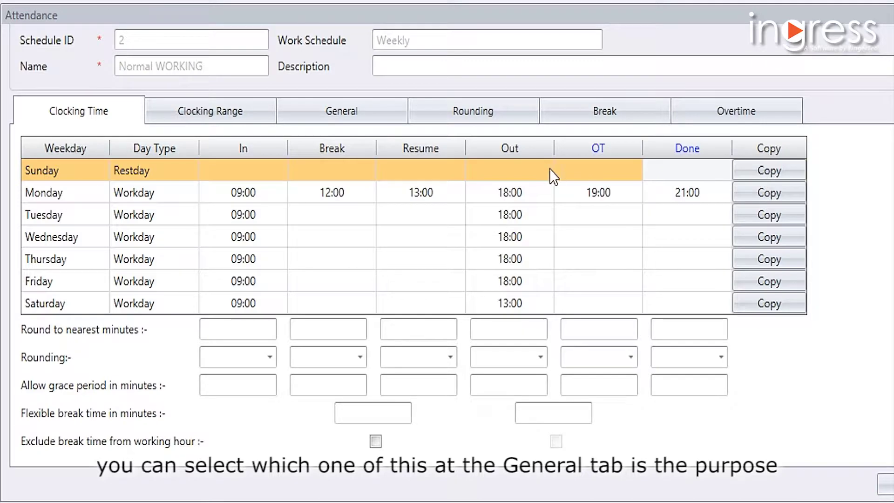
- In the schedule's general settings, treat time recorded in the OT and Done columns as Work Time and save
left_click(366, 114)
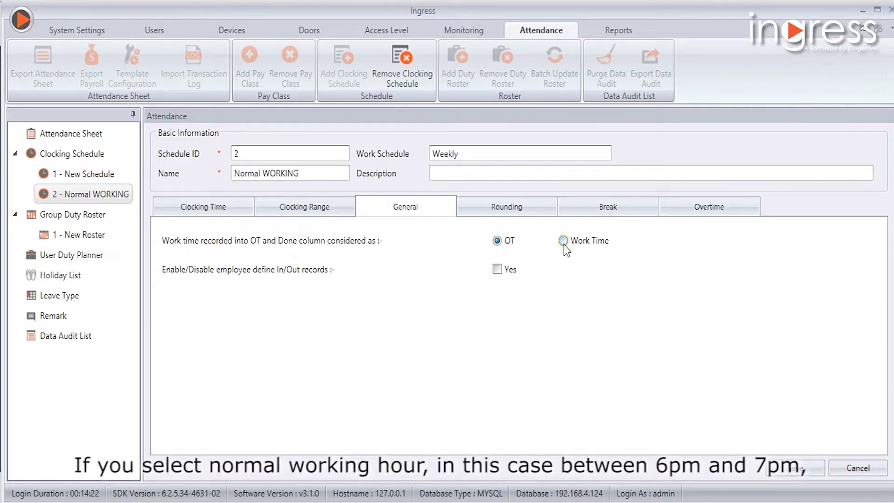
left_click(775, 468)
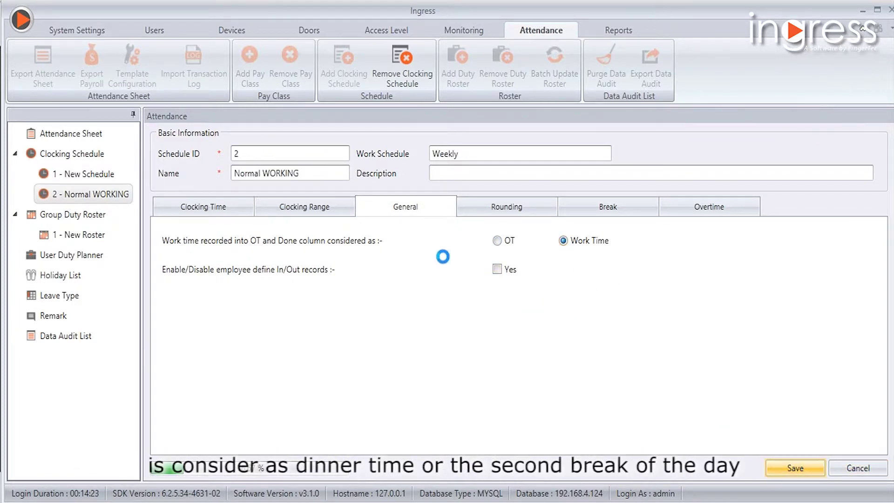
- Reopen the clocking times for editing and copy Monday's times to Tuesday, Wednesday, Thursday and Friday
left_click(190, 214)
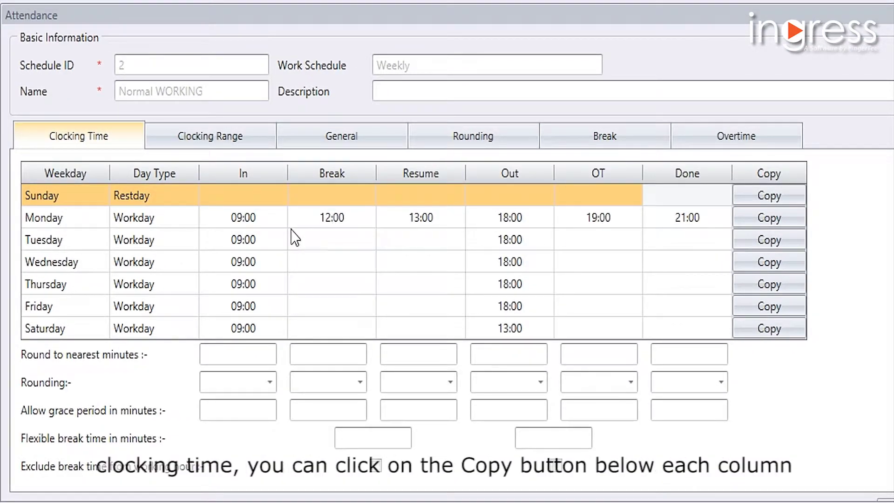
left_click(784, 239)
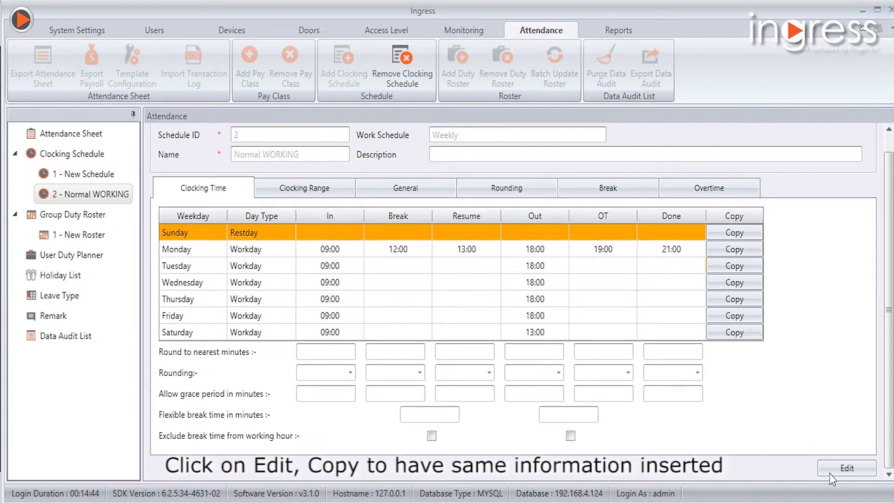
left_click(829, 470)
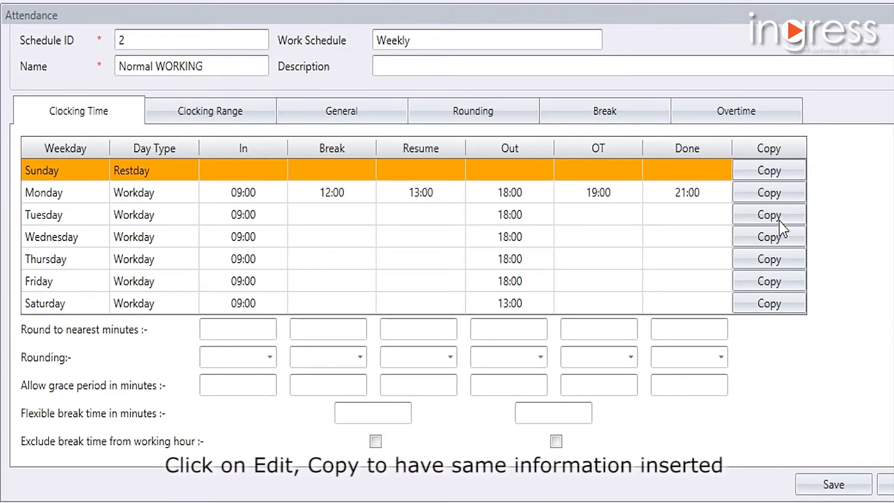
left_click(778, 219)
left_click(775, 238)
left_click(773, 261)
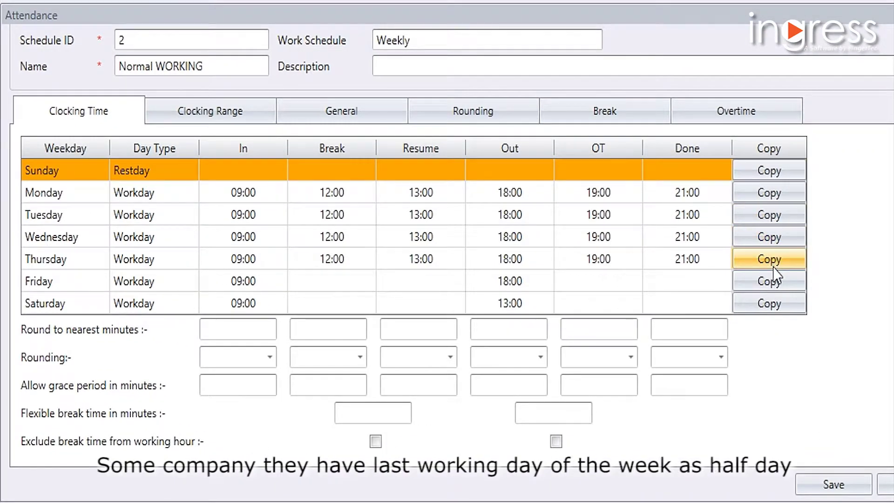
left_click(771, 285)
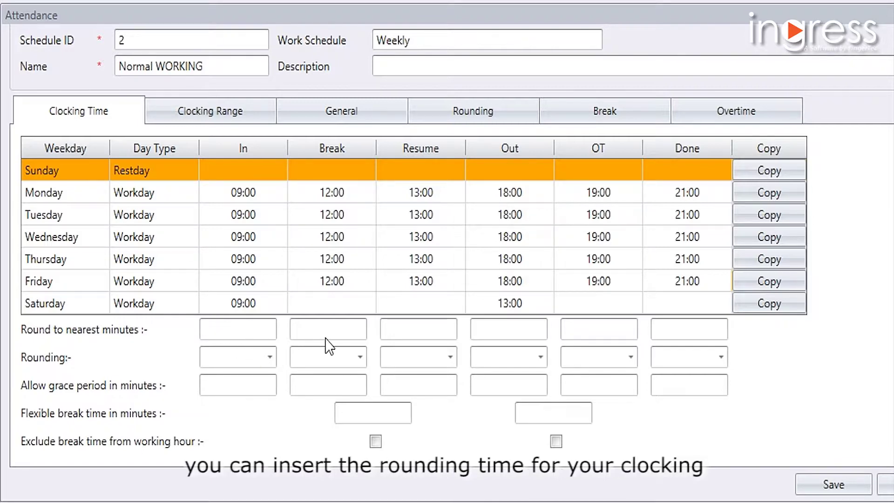
- Try rounding the In clocking to the nearest 15 minutes, first with Up and then with Down
left_click(255, 329)
type("15")
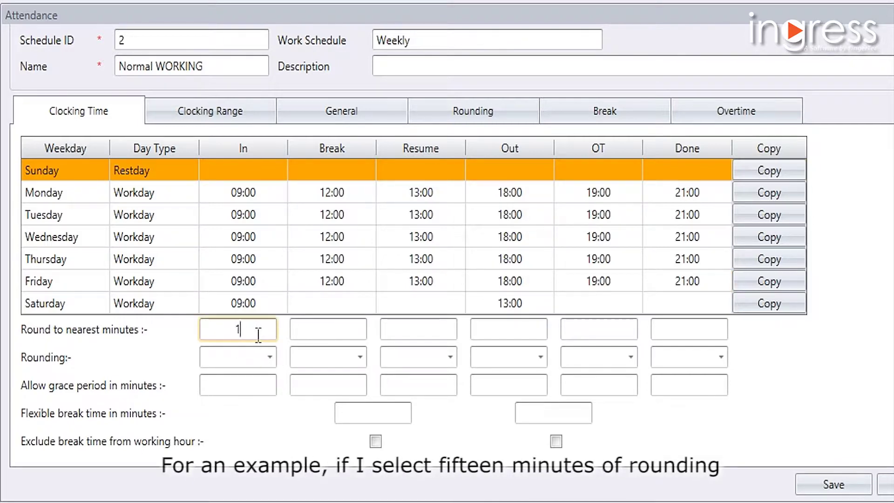
left_click(275, 358)
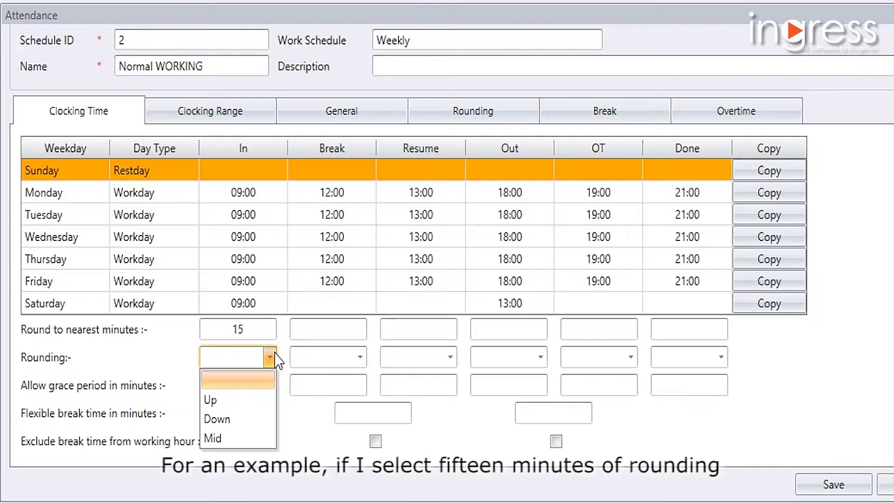
left_click(249, 400)
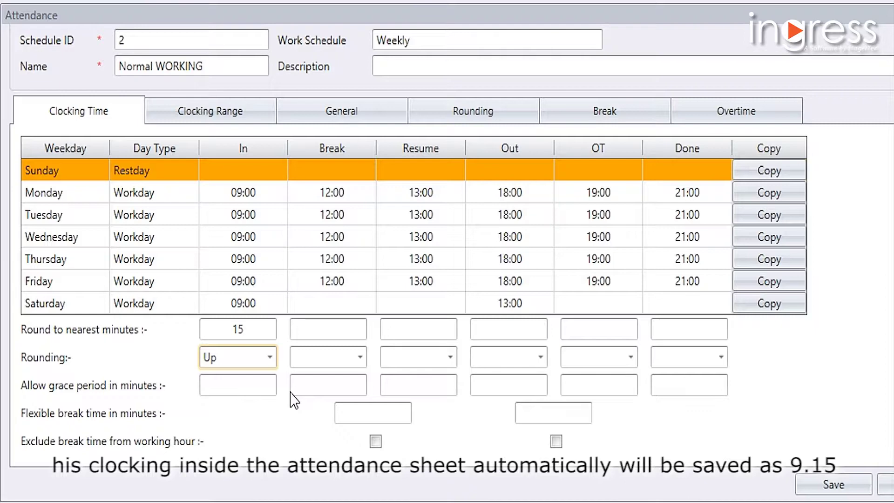
left_click(270, 362)
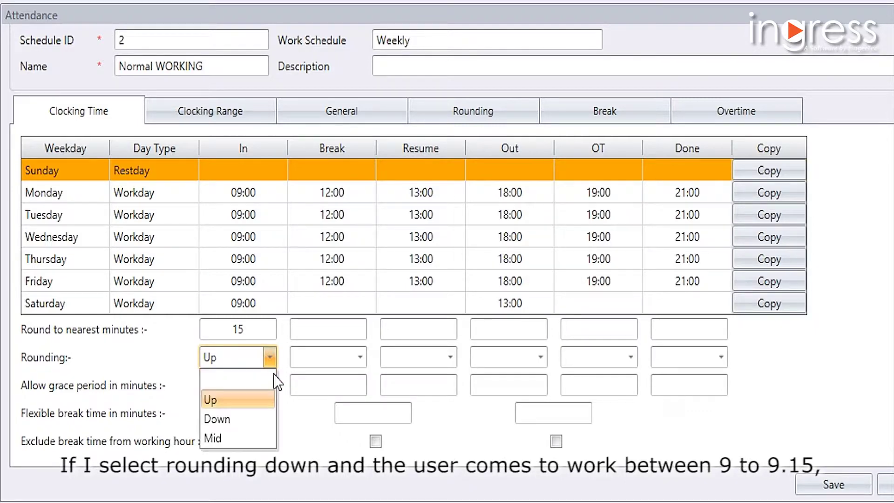
left_click(249, 419)
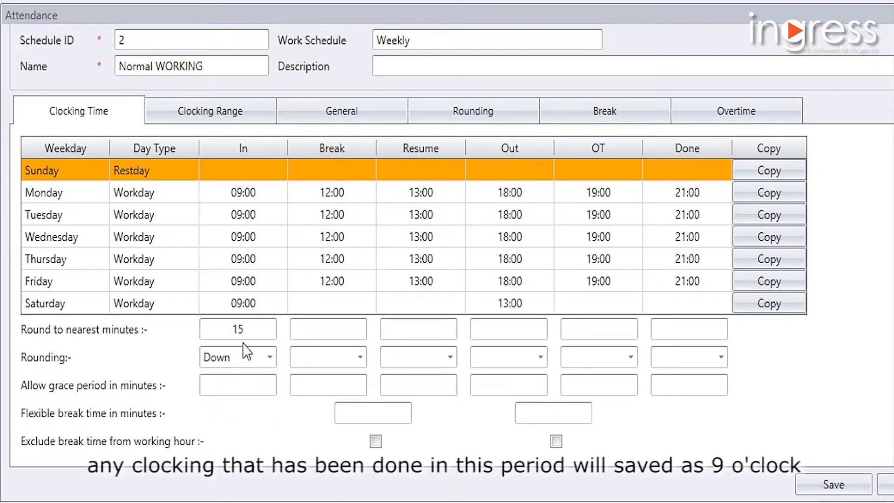
- Clear the rounding minutes and the rounding direction of the In column
left_click_drag(245, 329, 220, 329)
key("BackSpace")
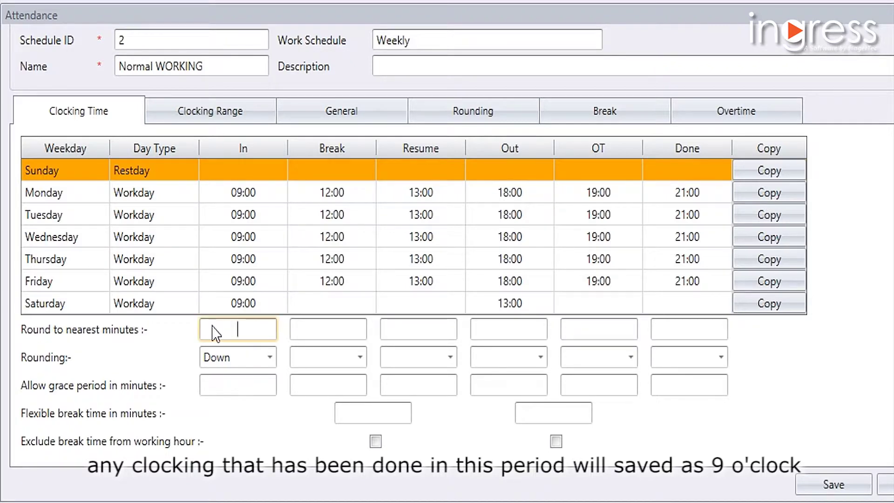
left_click(230, 359)
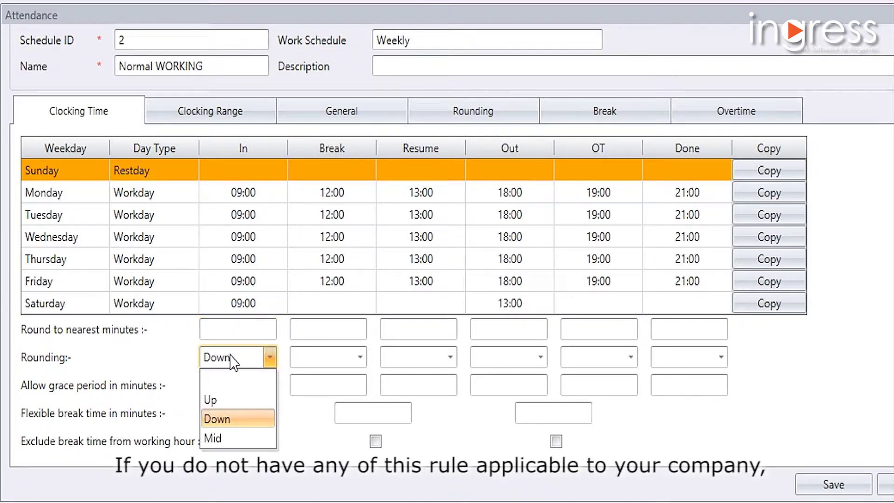
left_click(232, 380)
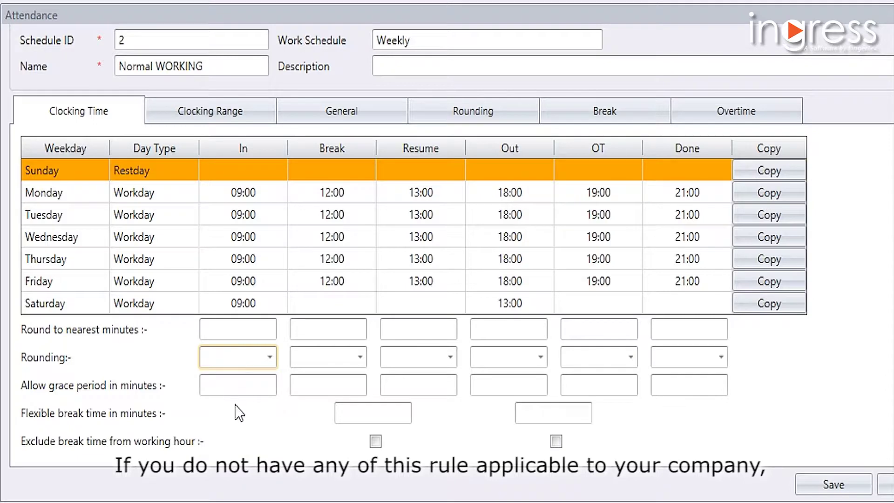
left_click(224, 429)
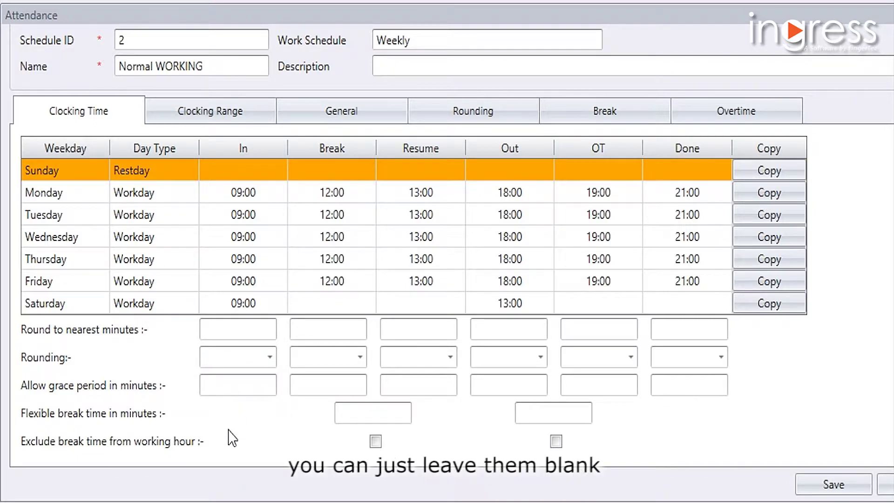
- Set the allowed grace period for the In clocking to 30 minutes
left_click(232, 385)
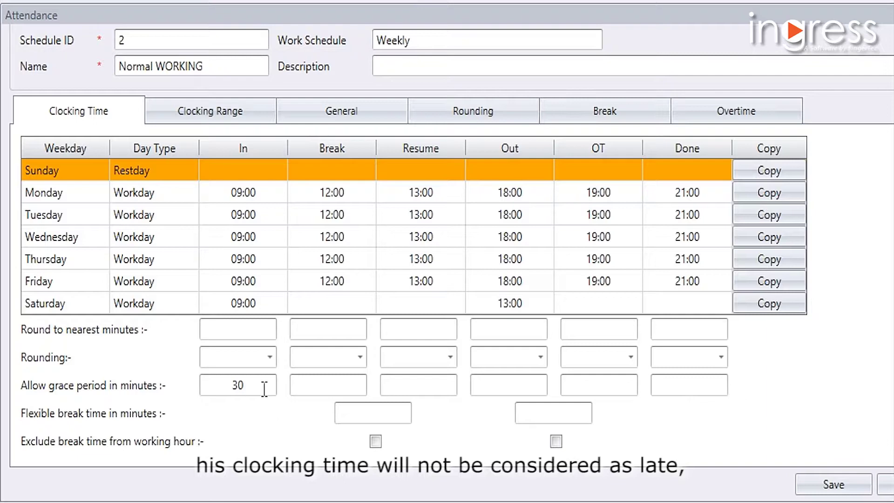
- Clear the allowed grace period of the In clocking
left_click_drag(254, 385, 220, 382)
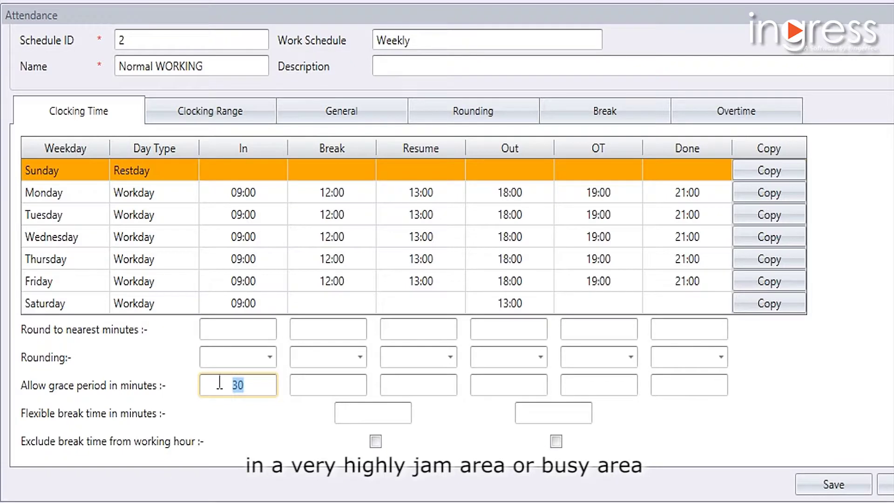
key("BackSpace")
left_click(254, 465)
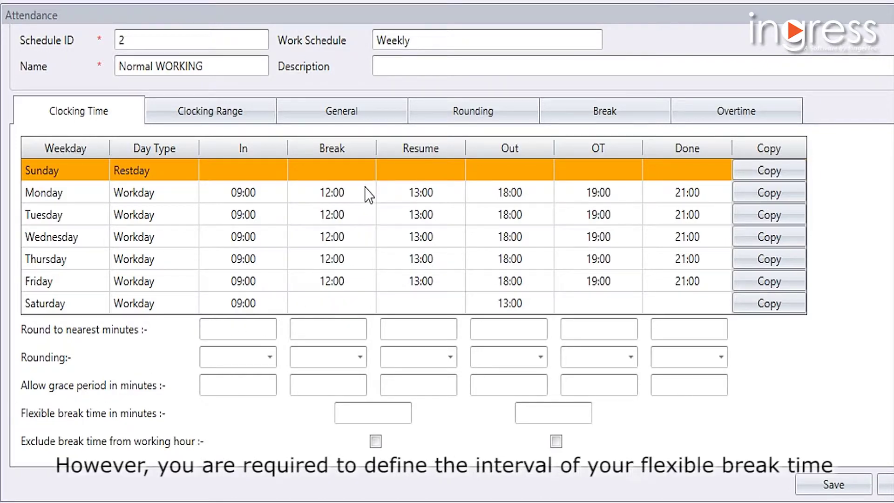
- Set Monday's Resume time to 15:00 and the first flexible break time to 60 minutes
double_click(332, 191)
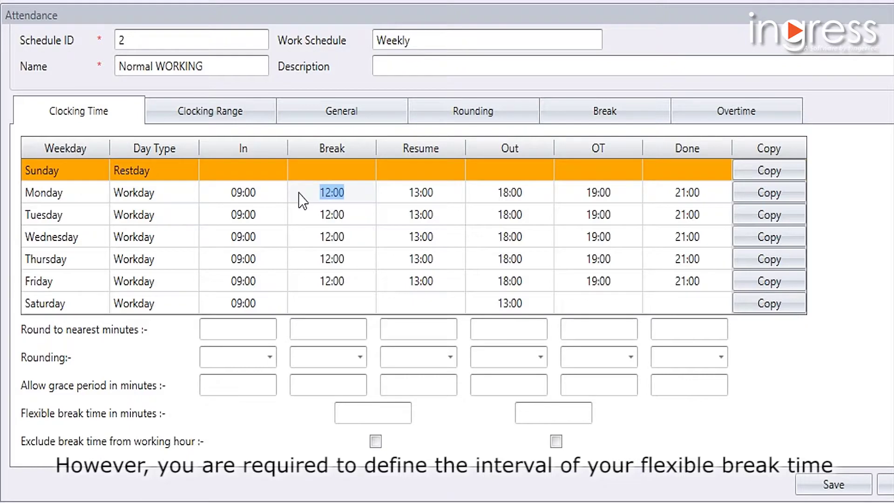
left_click_drag(457, 193, 401, 192)
type("15")
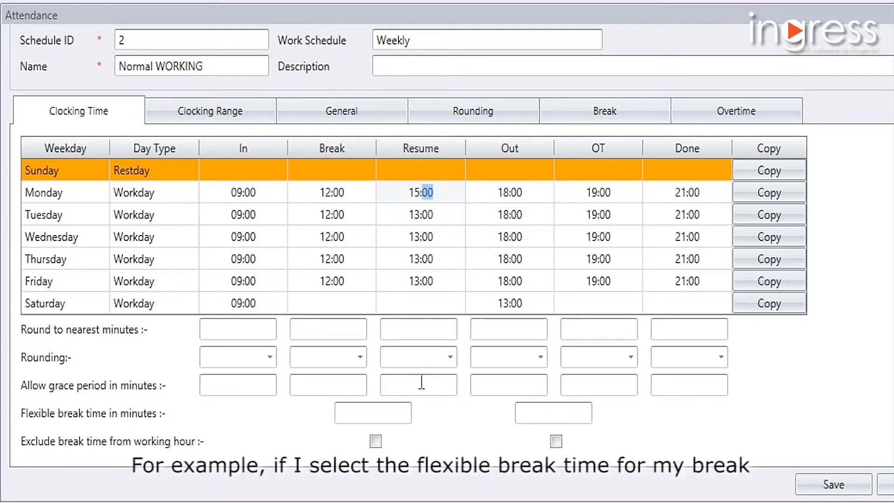
left_click(380, 406)
type("60")
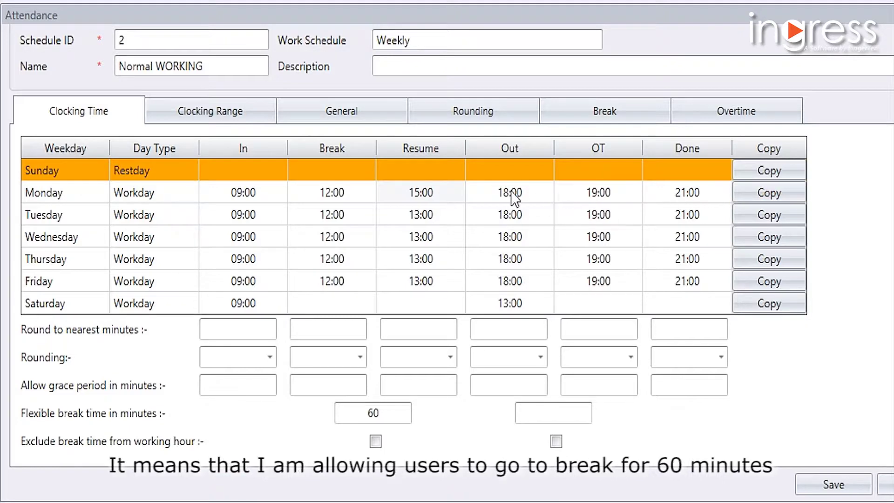
- Copy Monday's clocking times with the new Resume time to Tuesday, Wednesday, Thursday and Friday
left_click(409, 191)
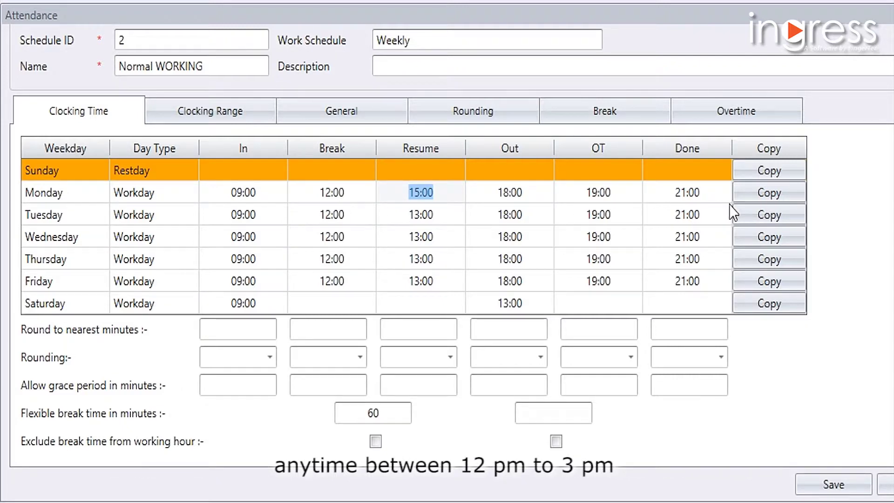
left_click(749, 215)
left_click(768, 238)
left_click(757, 265)
left_click(754, 281)
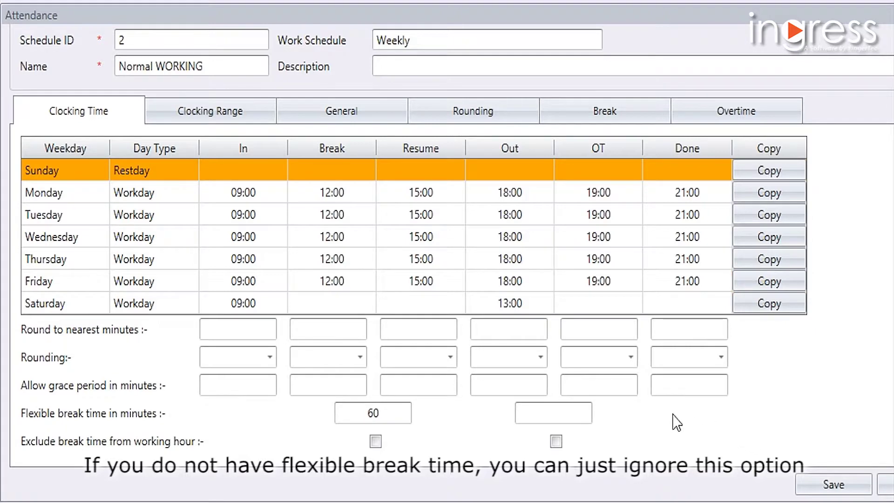
- Exclude the first break time from the working hours and save the clocking times
left_click(353, 414)
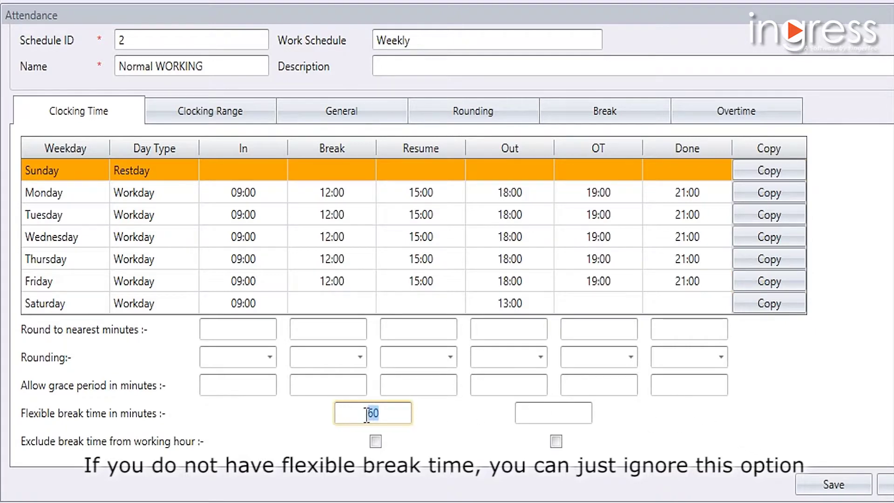
left_click(376, 441)
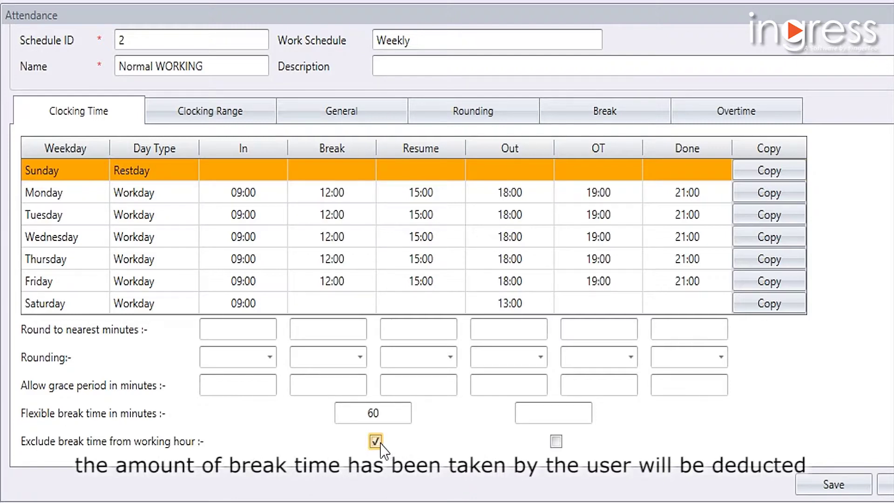
left_click(858, 483)
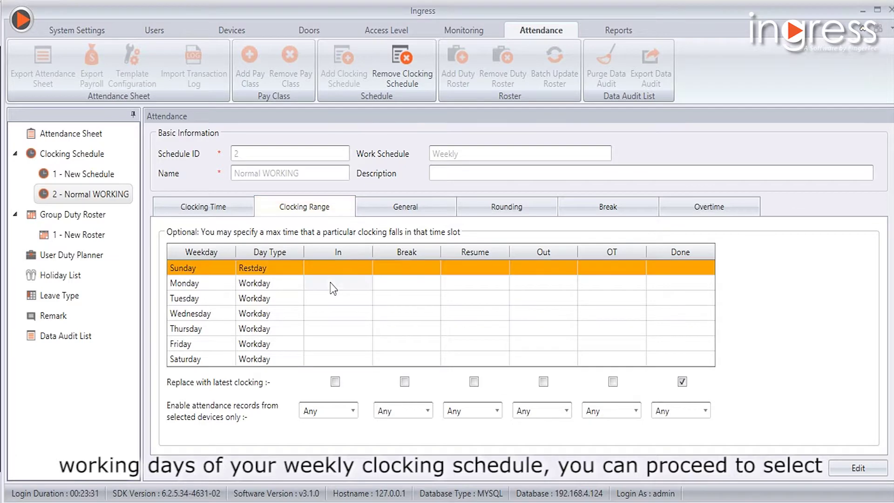
- Open the clocking range for editing and enter 11:30 as Monday's maximum In time
left_click(860, 468)
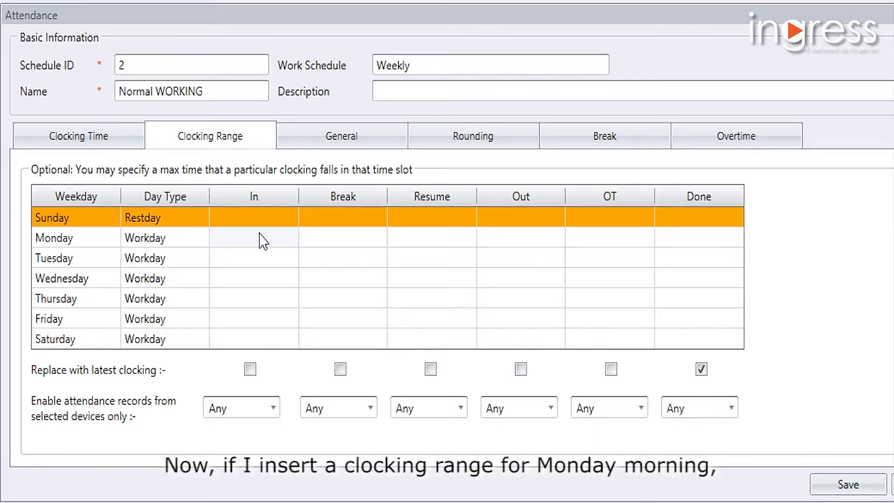
left_click(262, 241)
type("11:30")
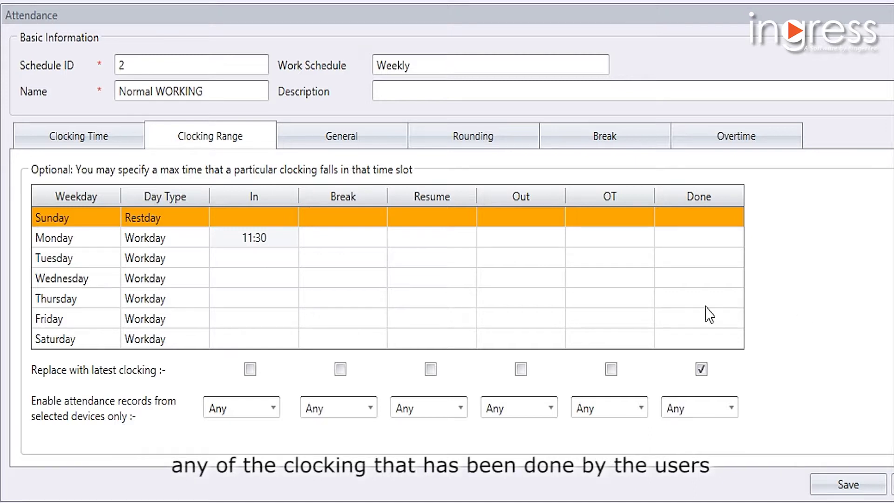
- Clear Monday's maximum In time in the clocking range
left_click(281, 256)
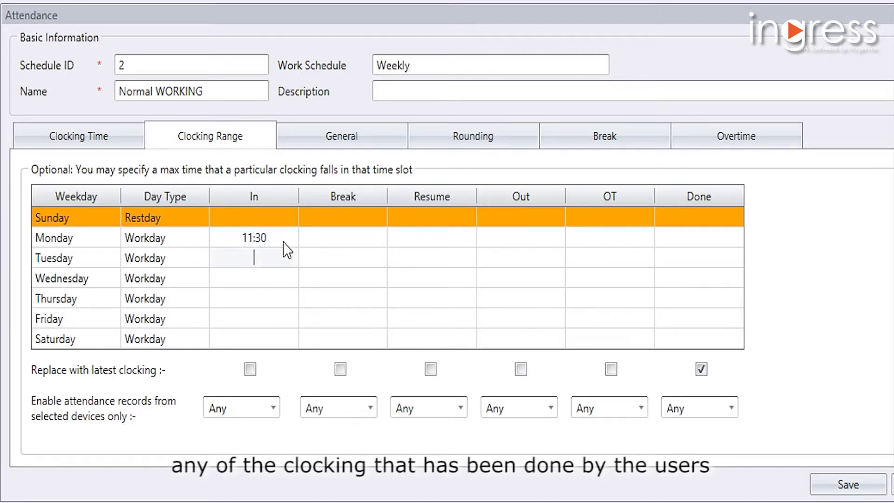
left_click(275, 239)
left_click_drag(275, 239, 237, 239)
key("BackSpace")
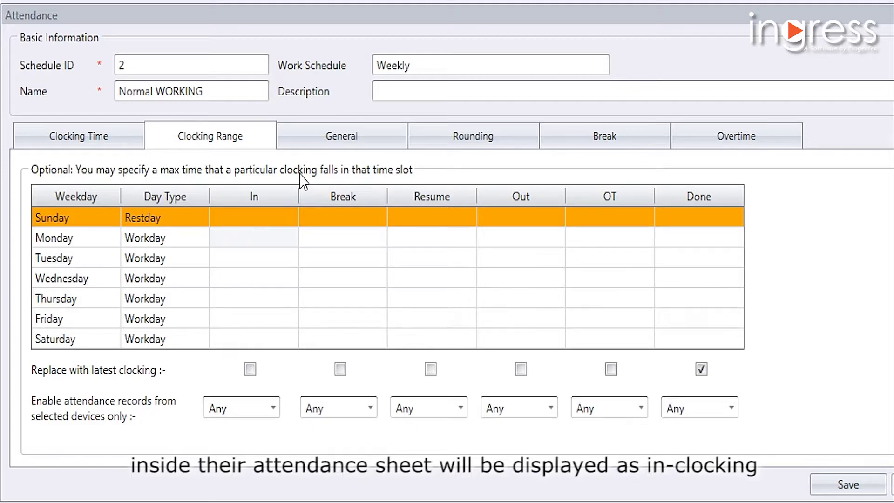
- Check the daily clocking times, and enter 09:00 as the maximum In time in the clocking range for Monday through Friday
left_click(112, 143)
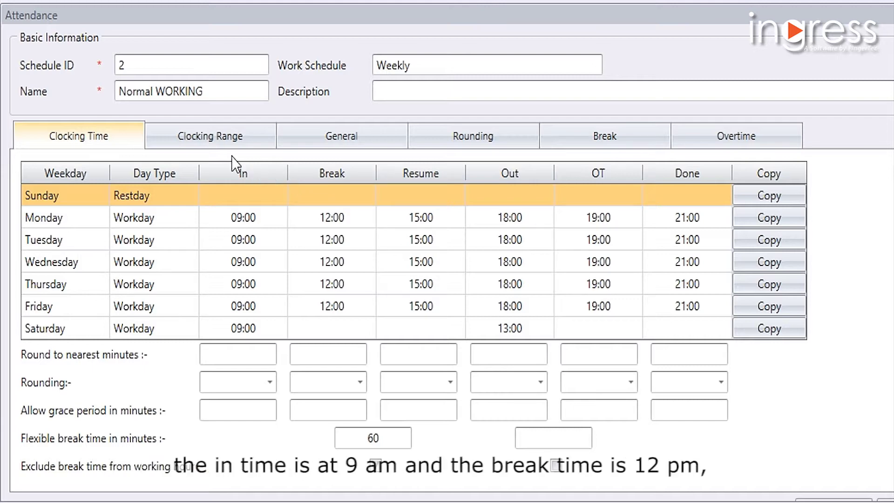
left_click(215, 139)
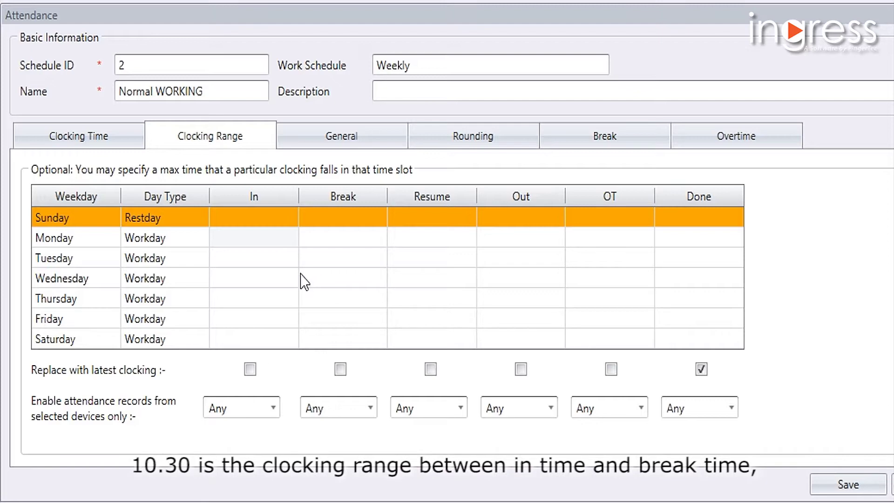
type("09:00")
left_click(271, 257)
type("09")
left_click(268, 279)
type("09")
left_click(266, 300)
type("09")
left_click(269, 320)
type("09")
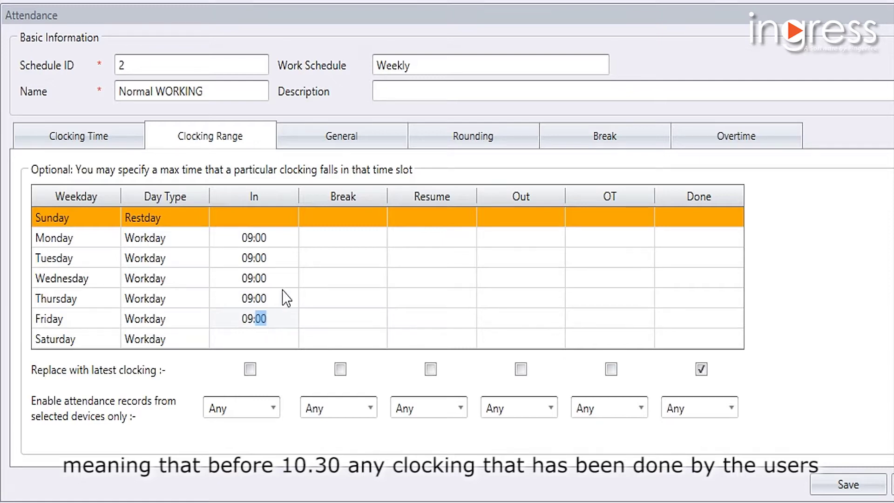
- Clear the maximum In times of Monday through Friday in the clocking range
left_click(264, 238)
left_click(233, 238)
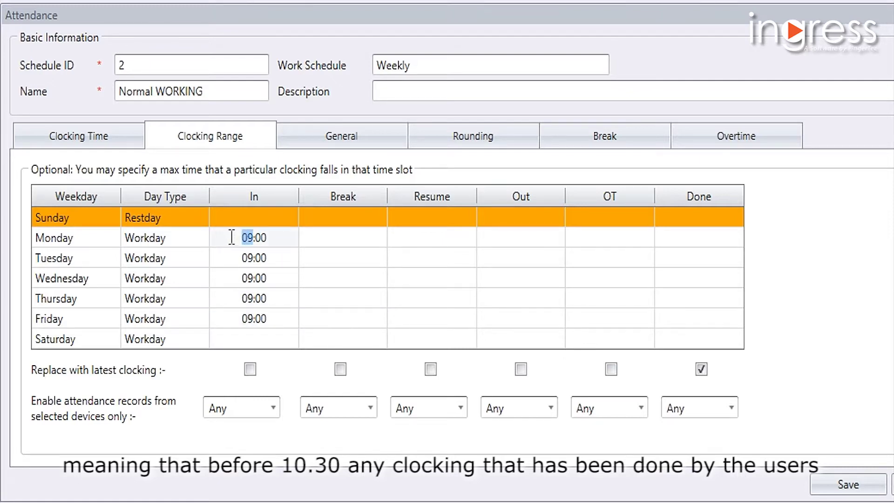
key("BackSpace")
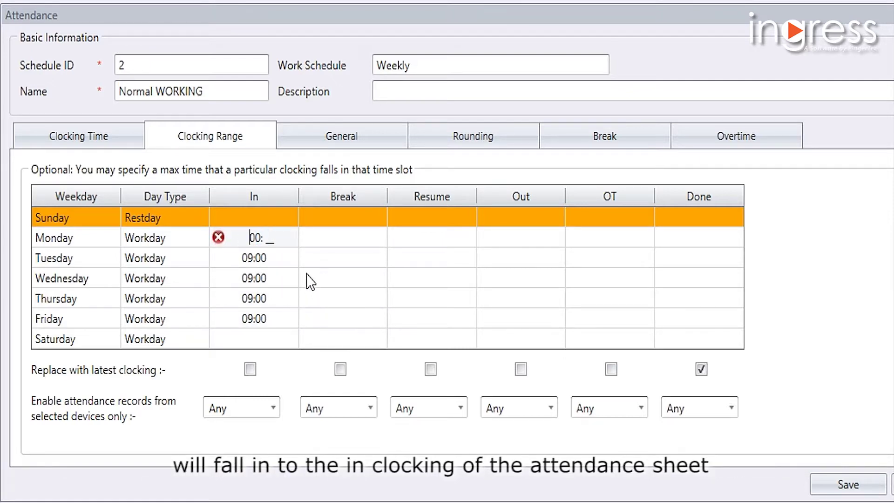
left_click_drag(276, 237, 222, 234)
key("BackSpace")
left_click_drag(274, 253, 206, 253)
key("BackSpace")
left_click_drag(280, 278, 230, 298)
key("BackSpace")
key("BackSpace")
left_click_drag(273, 319, 233, 319)
key("BackSpace")
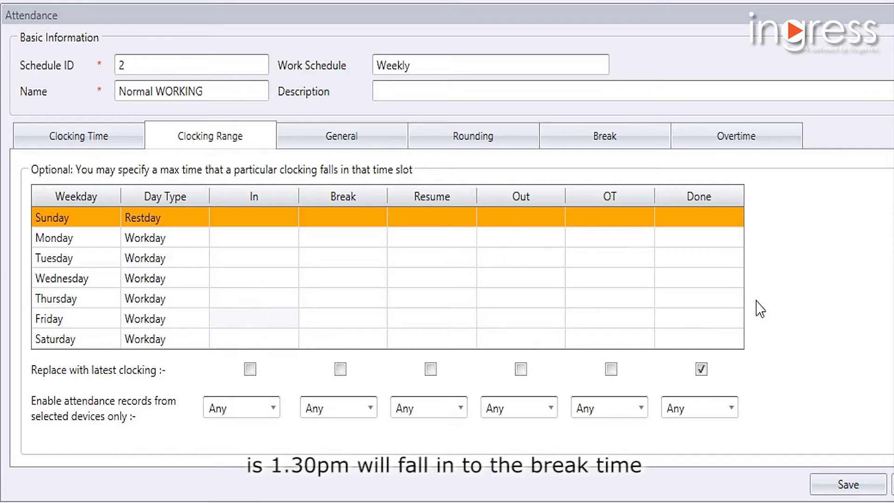
- Disable replacing with the latest clocking for Done and enable it for Out
left_click(698, 370)
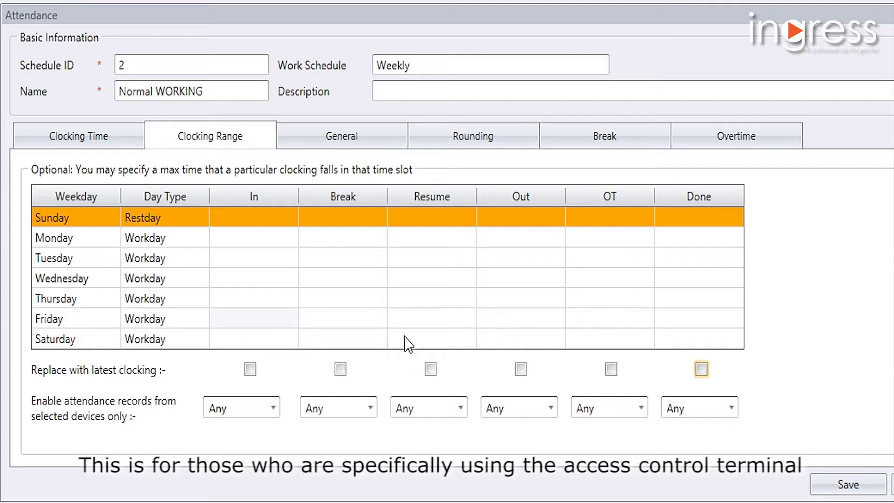
left_click(521, 370)
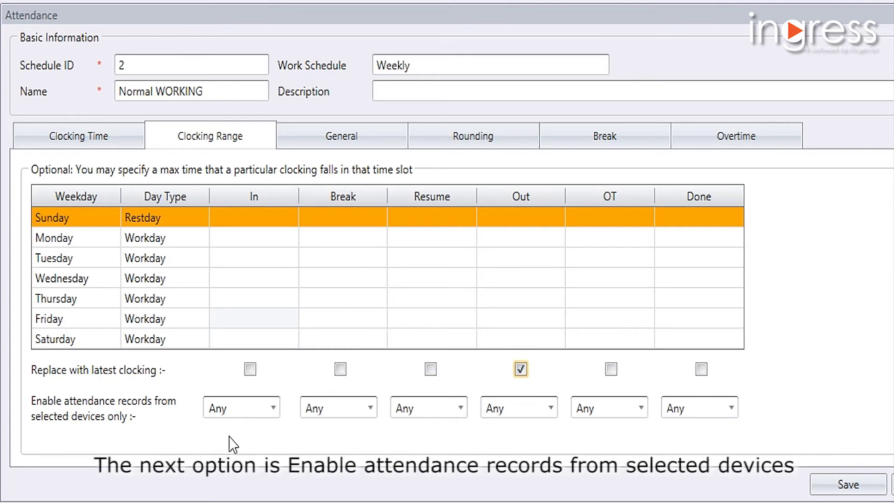
- Review which devices can supply attendance records for the In, Break, Resume and Out clockings
left_click(259, 413)
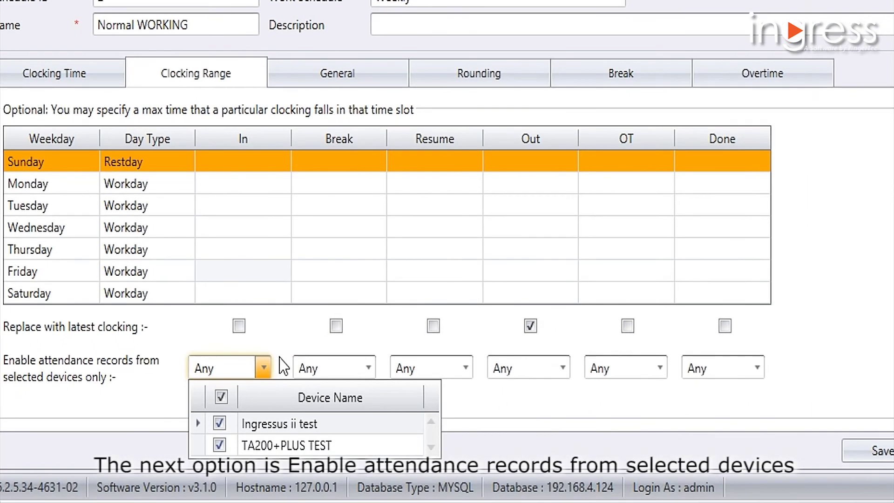
left_click(283, 357)
left_click(368, 368)
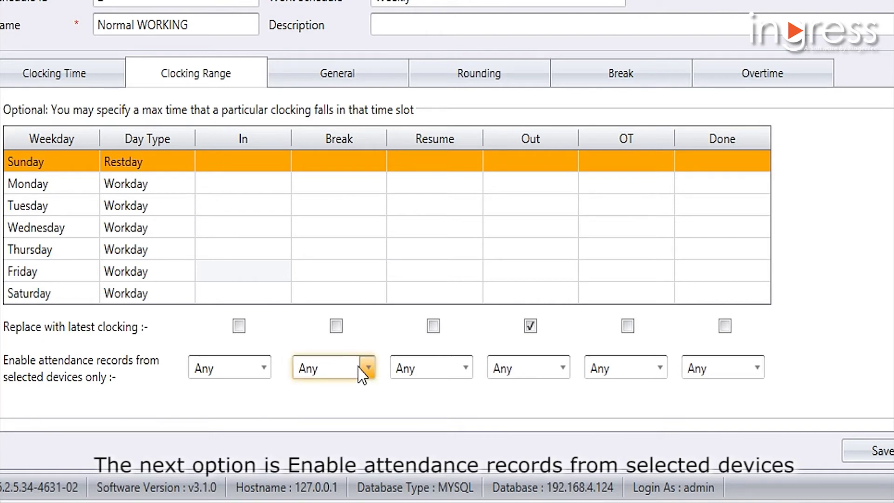
left_click(441, 368)
left_click(443, 368)
left_click(524, 373)
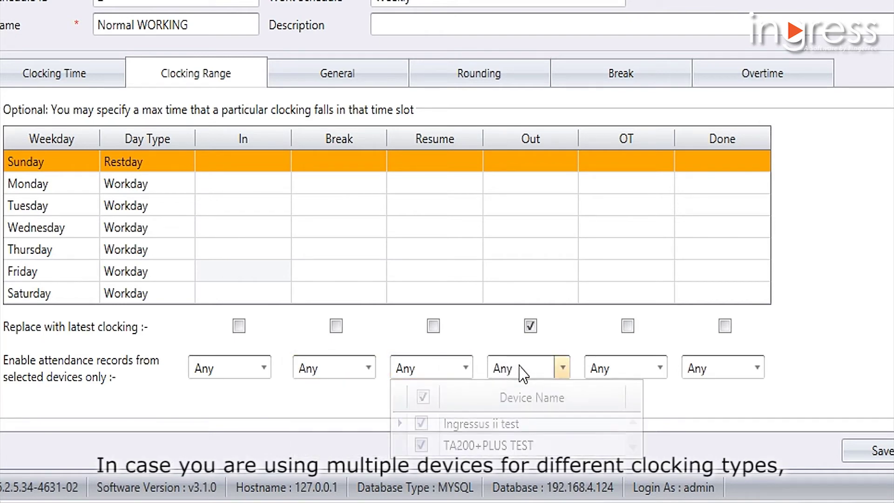
left_click(285, 405)
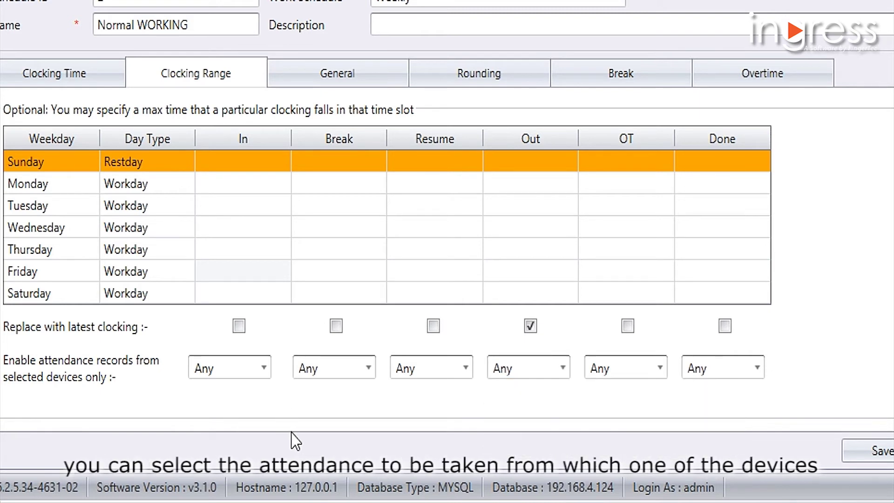
- Limit the In attendance records to the Ingressus ii test device and the Out records to TA200+PLUS TEST
left_click(263, 367)
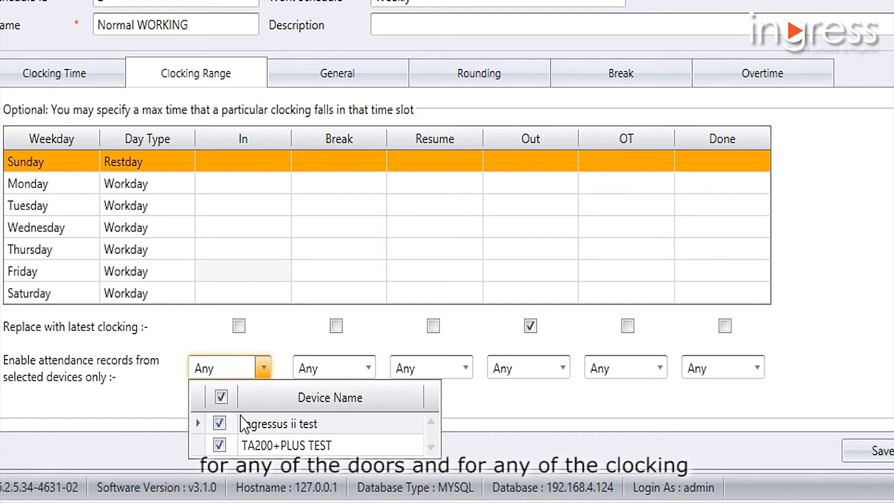
left_click(220, 444)
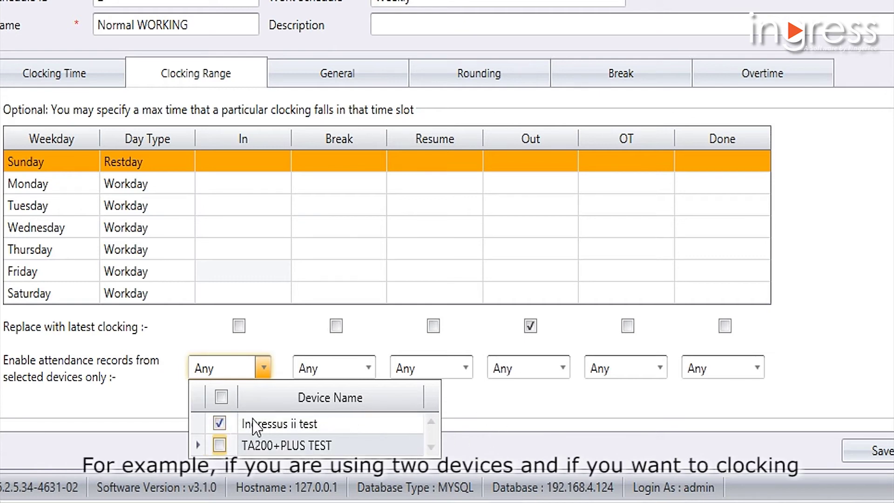
left_click(476, 419)
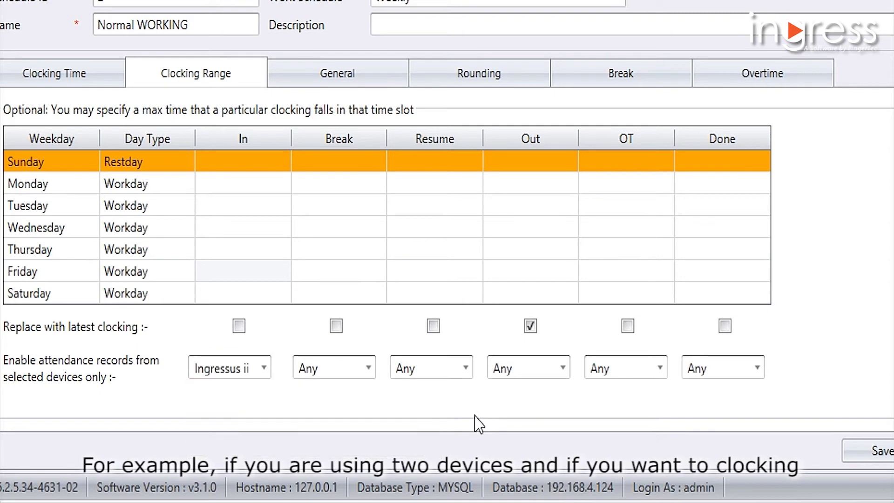
left_click(562, 368)
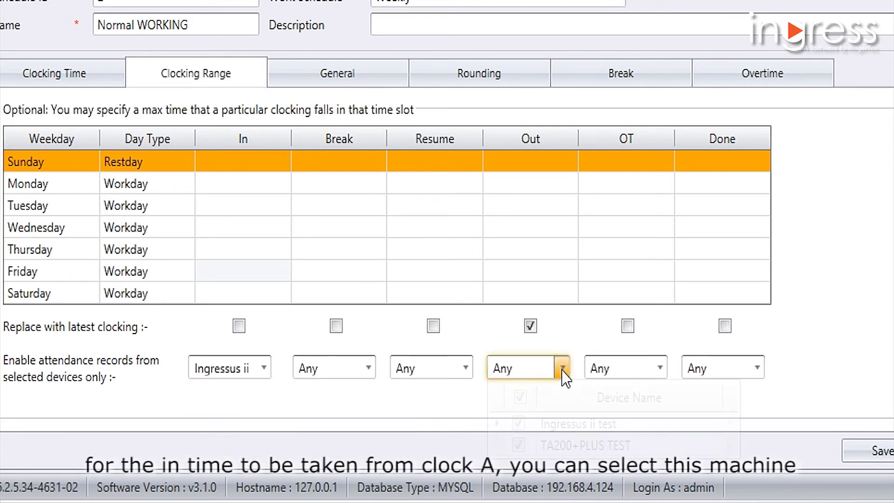
left_click(520, 423)
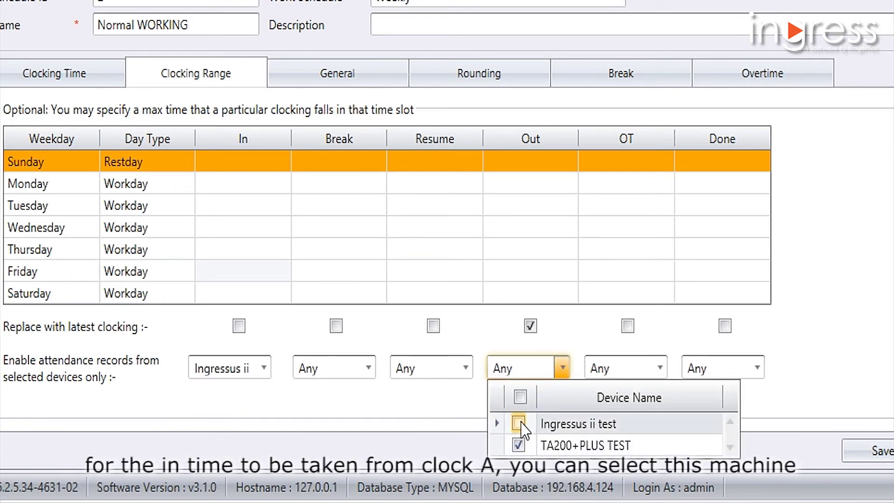
left_click(400, 420)
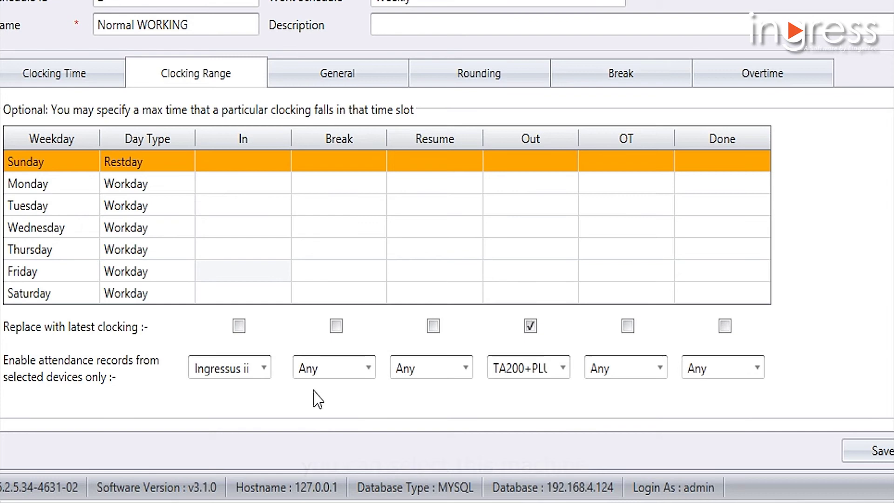
- Allow attendance records from all devices for the In and Out clockings and save the clocking range settings
left_click(262, 367)
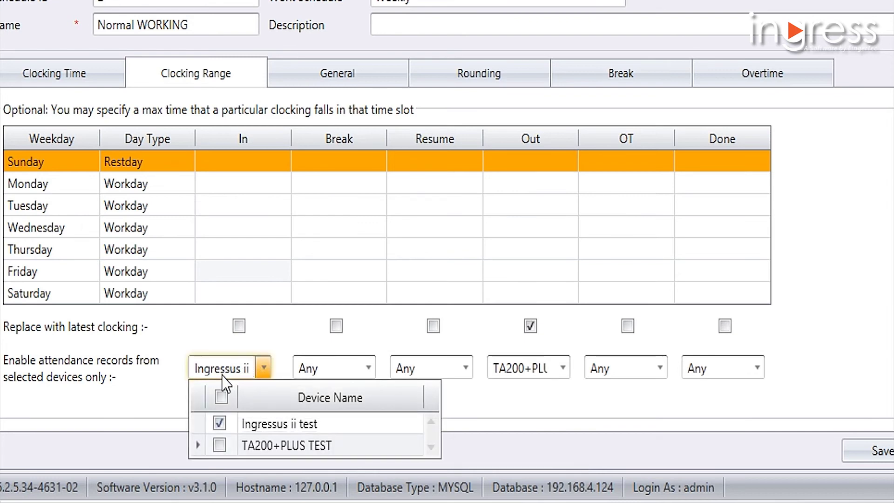
left_click(221, 397)
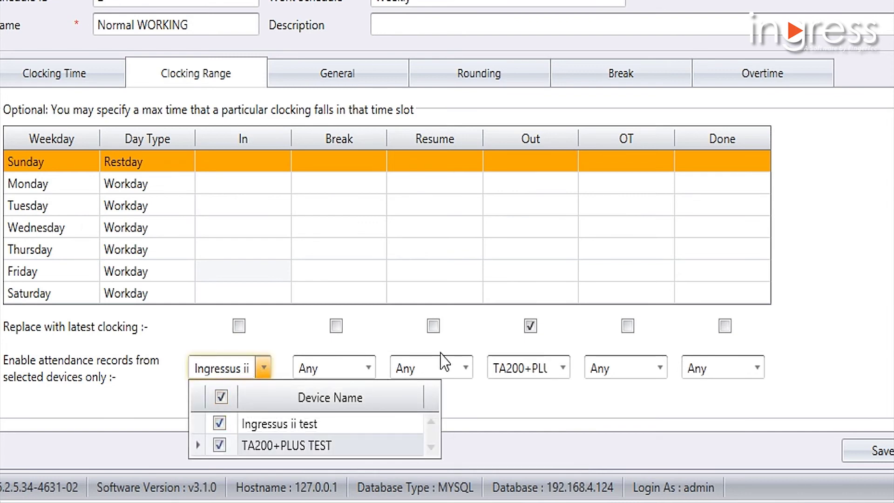
left_click(535, 373)
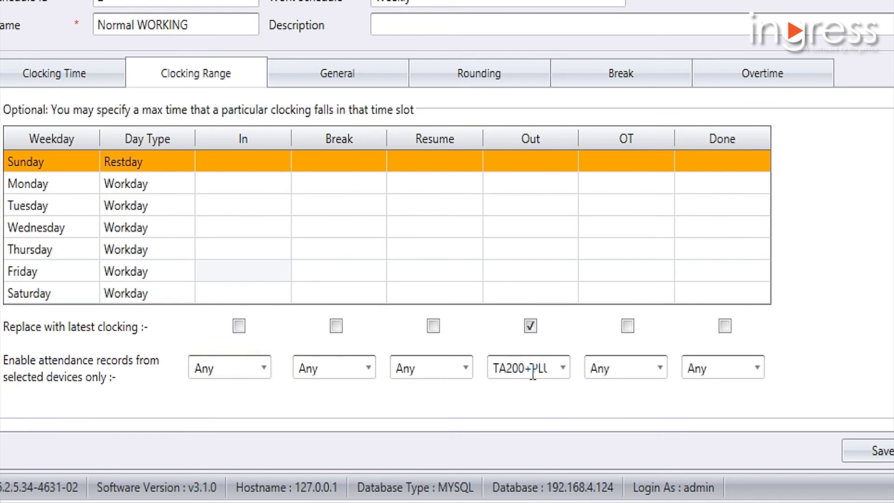
left_click(563, 367)
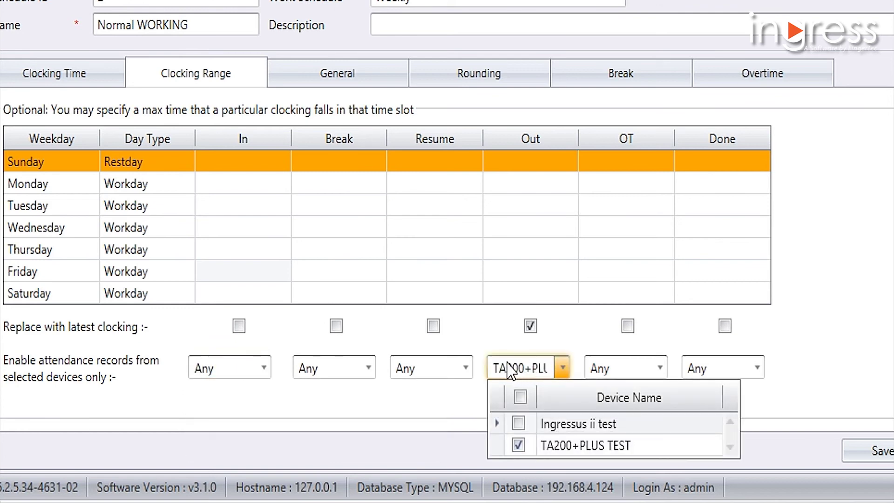
left_click(520, 397)
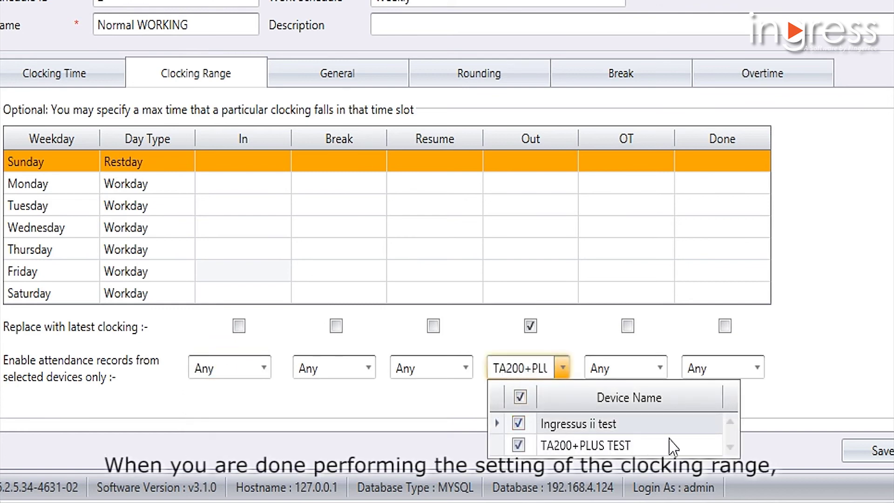
left_click(838, 413)
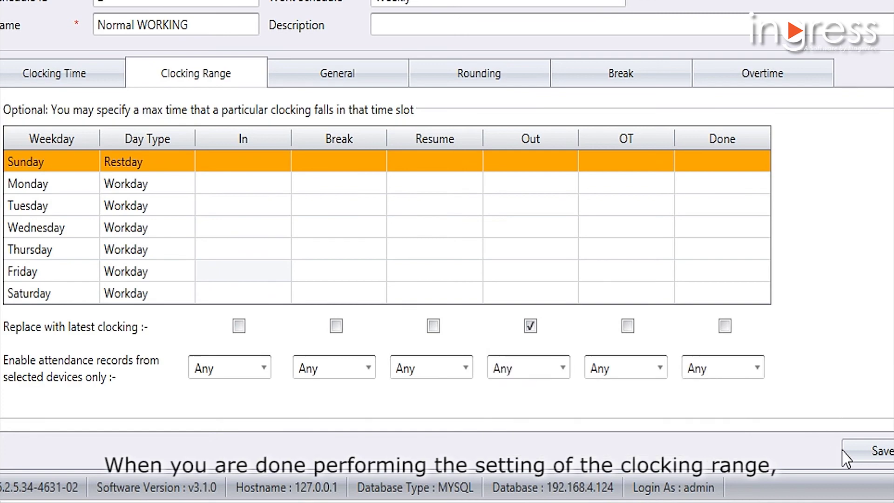
left_click(844, 450)
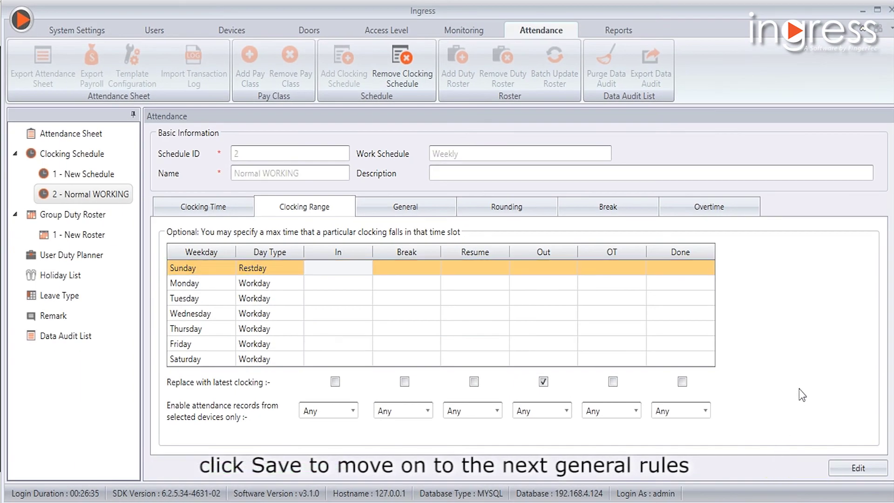